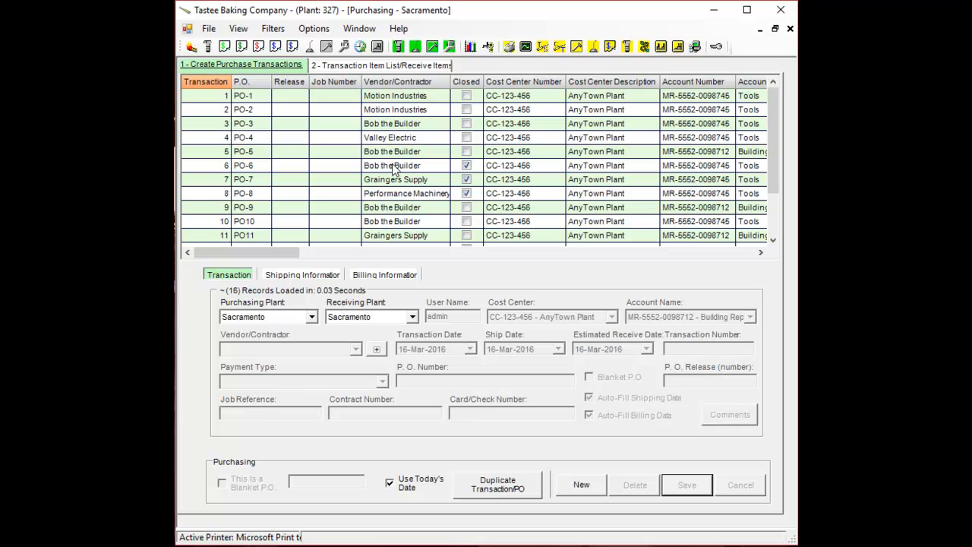
- Start a new purchase transaction with vendor Bob the Builder and payment type P.O
click(584, 490)
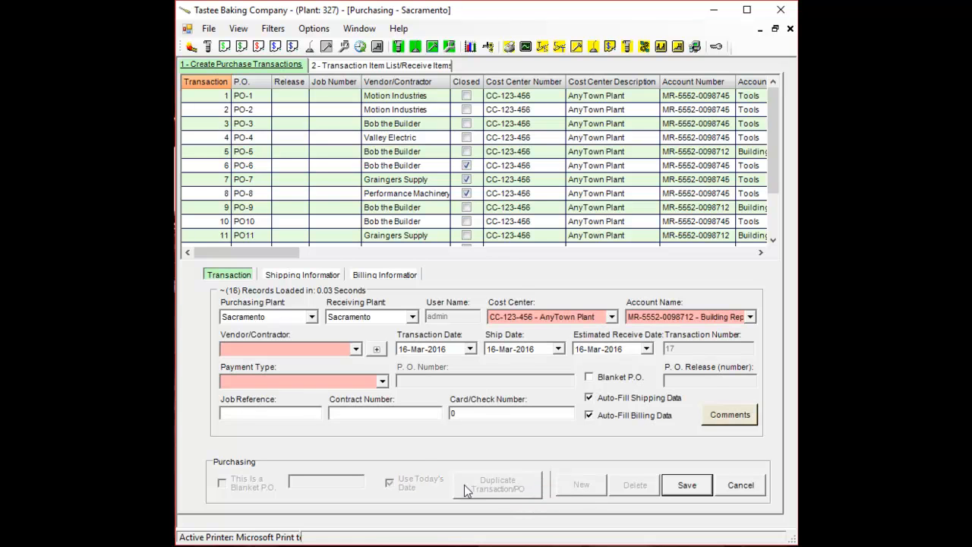
click(354, 348)
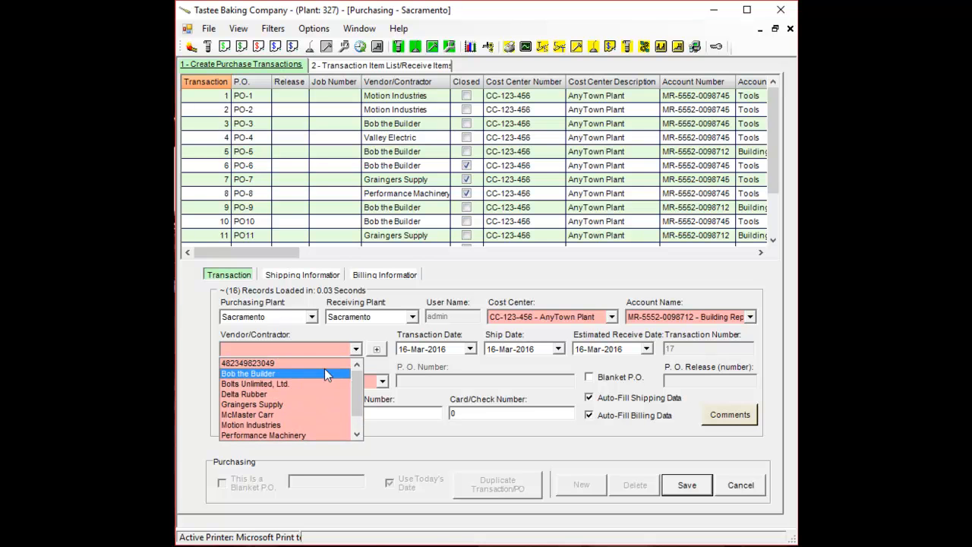
click(325, 373)
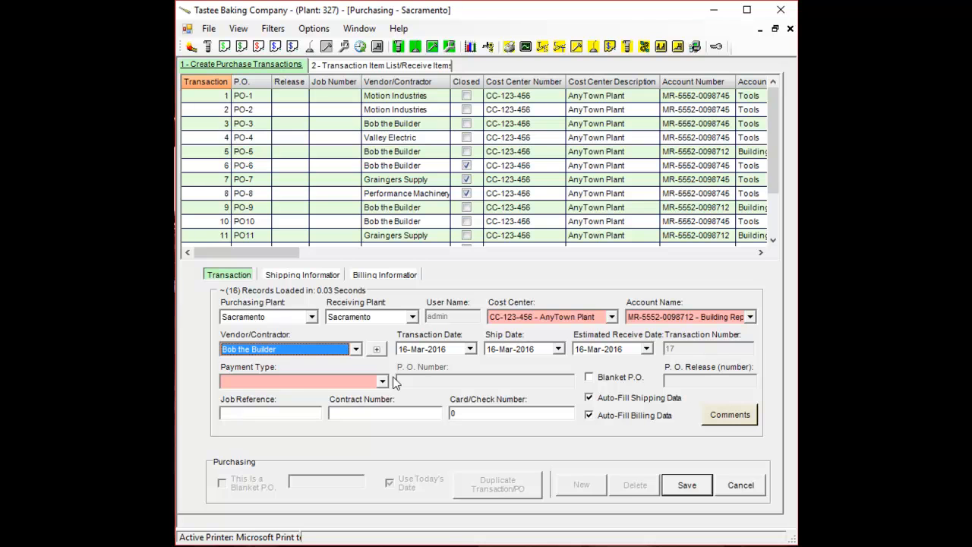
click(387, 383)
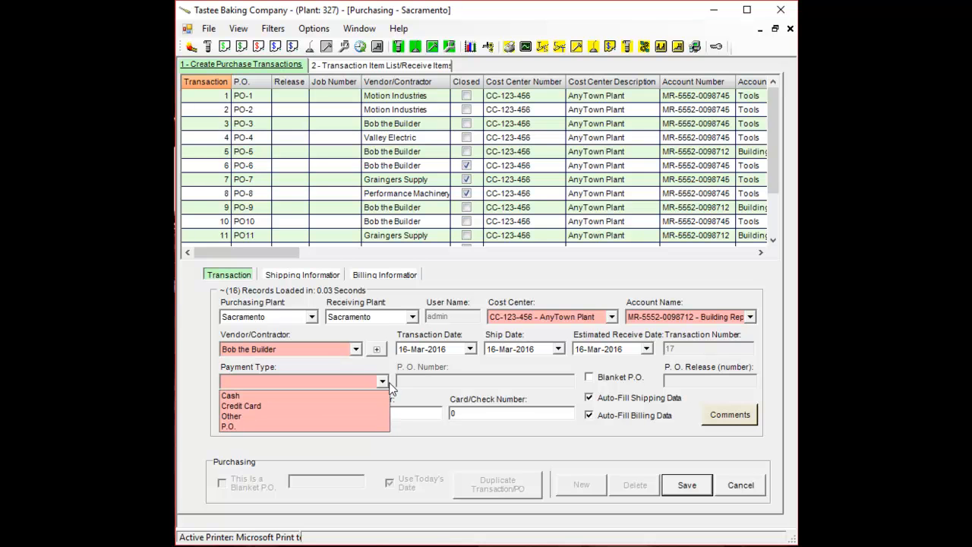
click(323, 427)
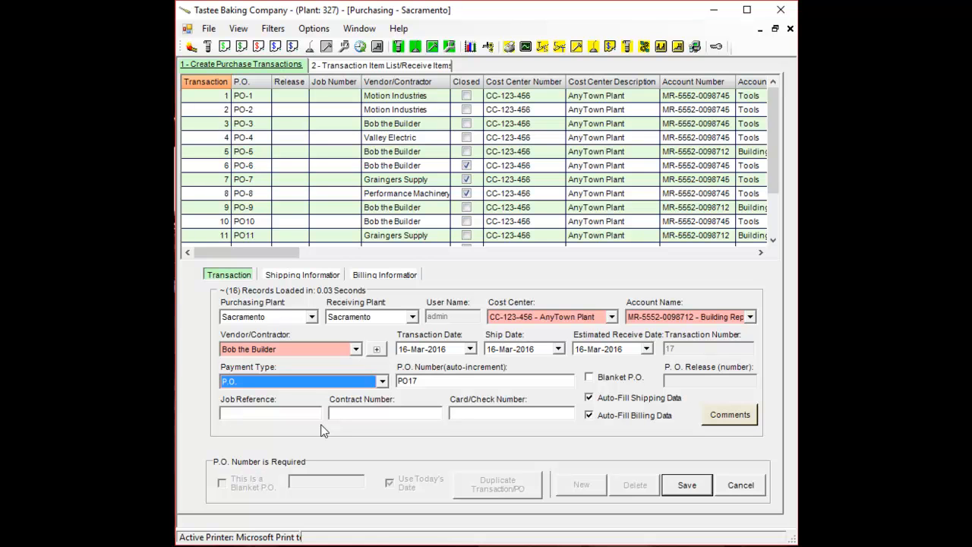
- Review the shipping and billing information, then save the new purchase transaction
click(297, 277)
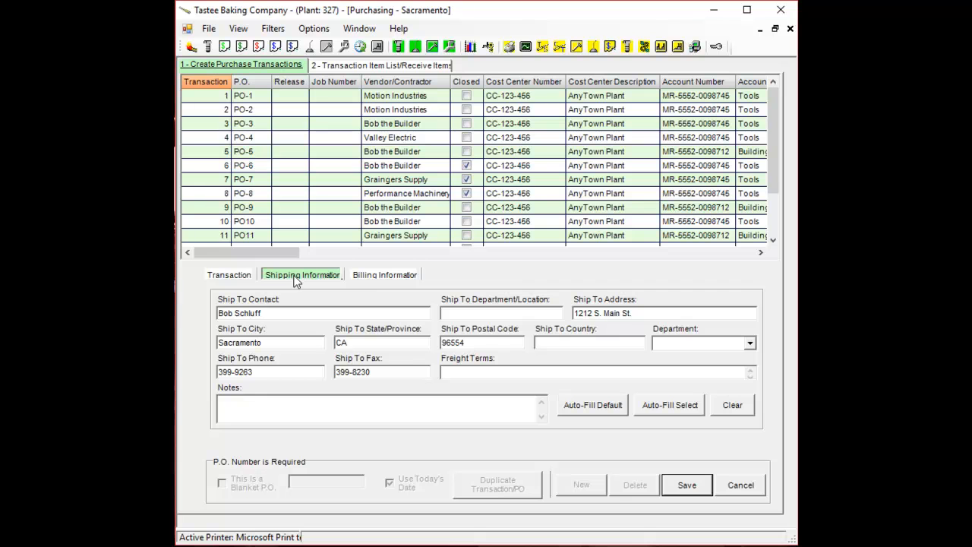
click(368, 274)
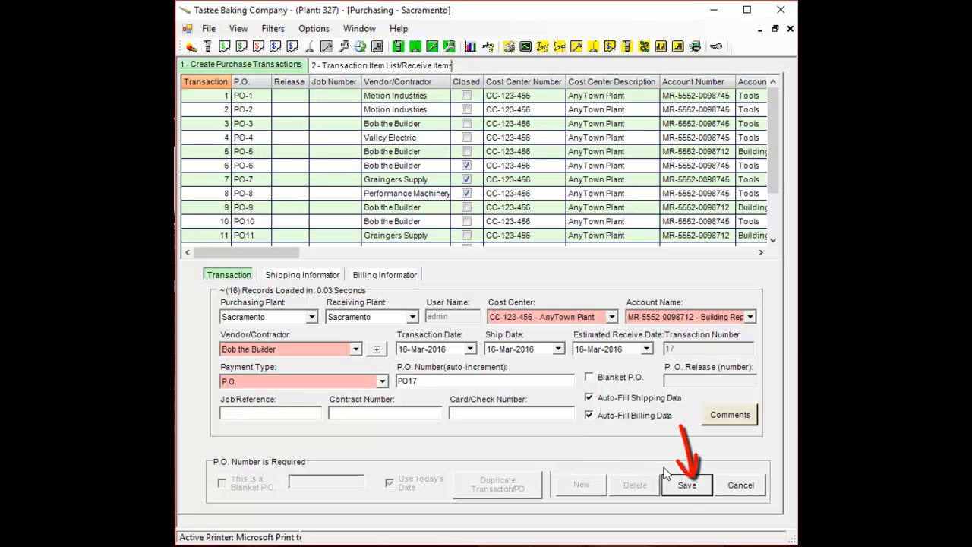
click(694, 488)
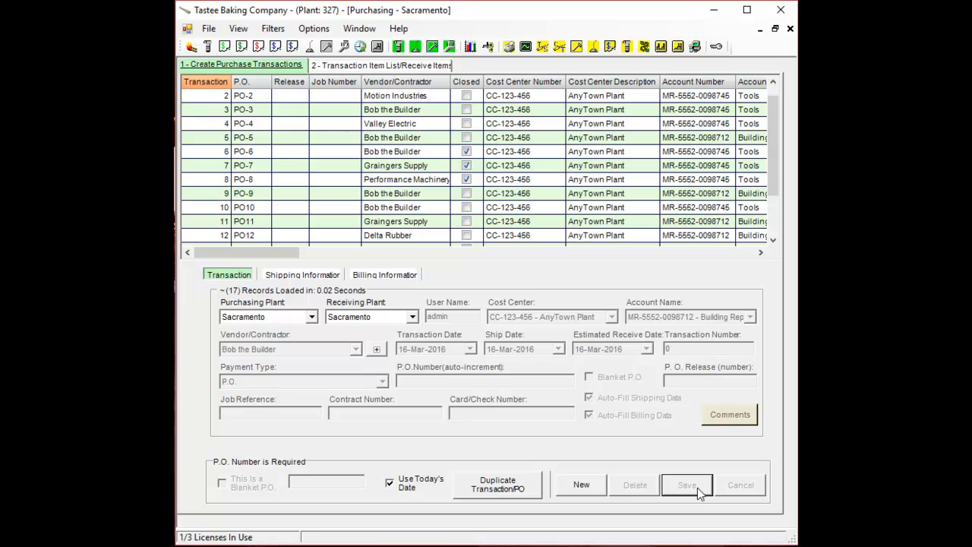
- Open the item list for transaction PO17 and start adding a new item to it
click(412, 67)
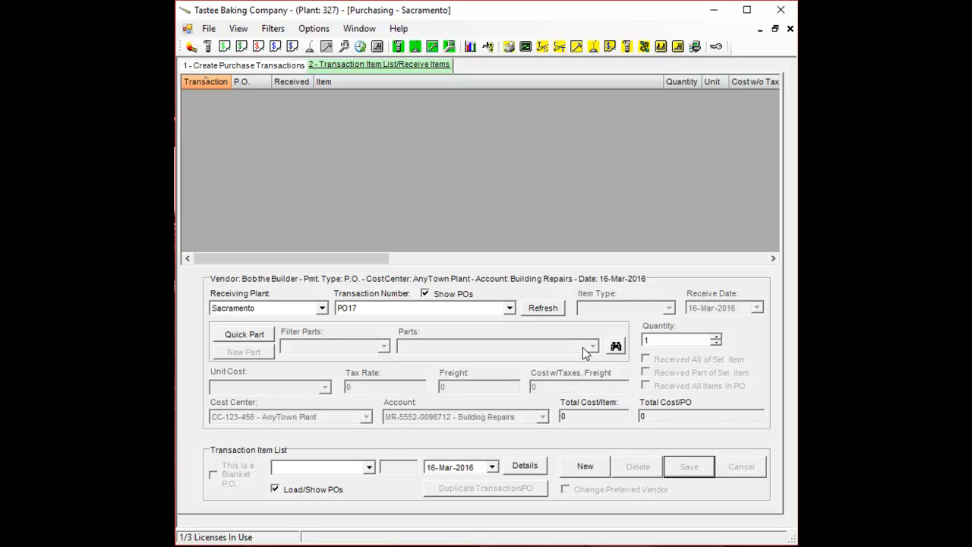
click(510, 308)
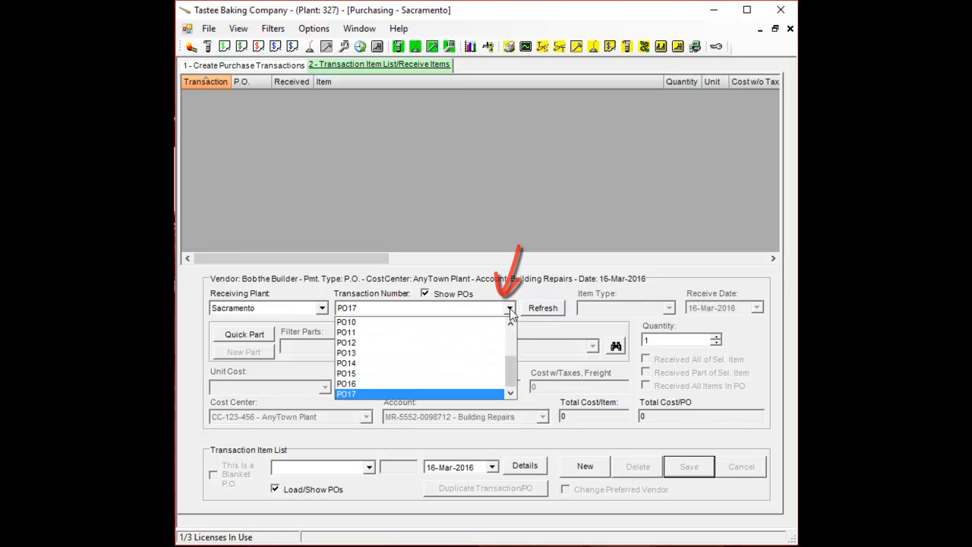
click(510, 309)
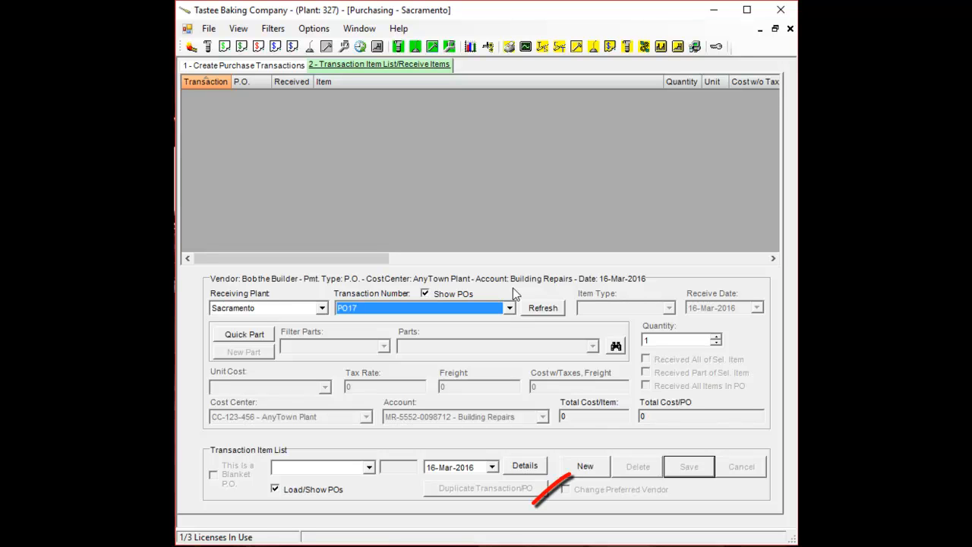
click(604, 472)
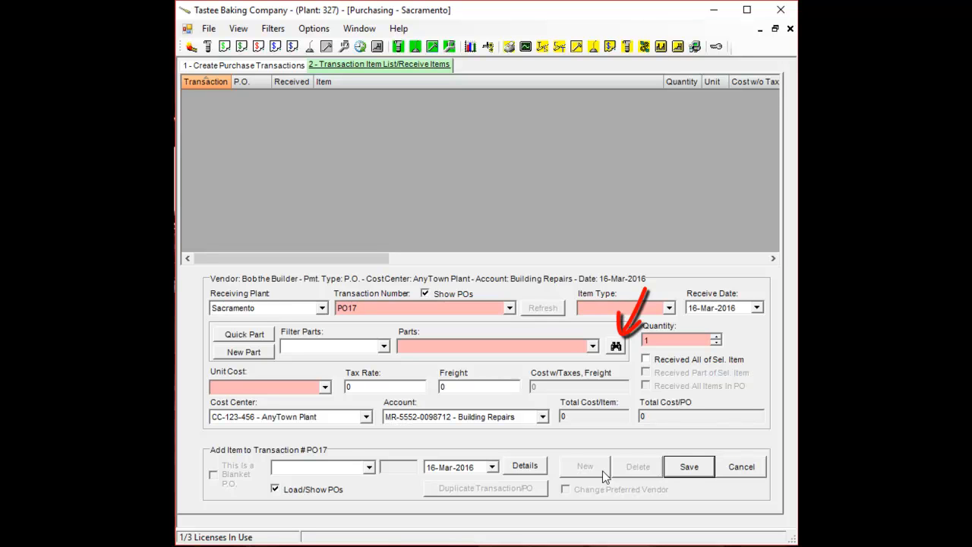
- Search parts from vendor Bob the Builder and pick the 99999FF Piston Ring Set for the item
click(616, 346)
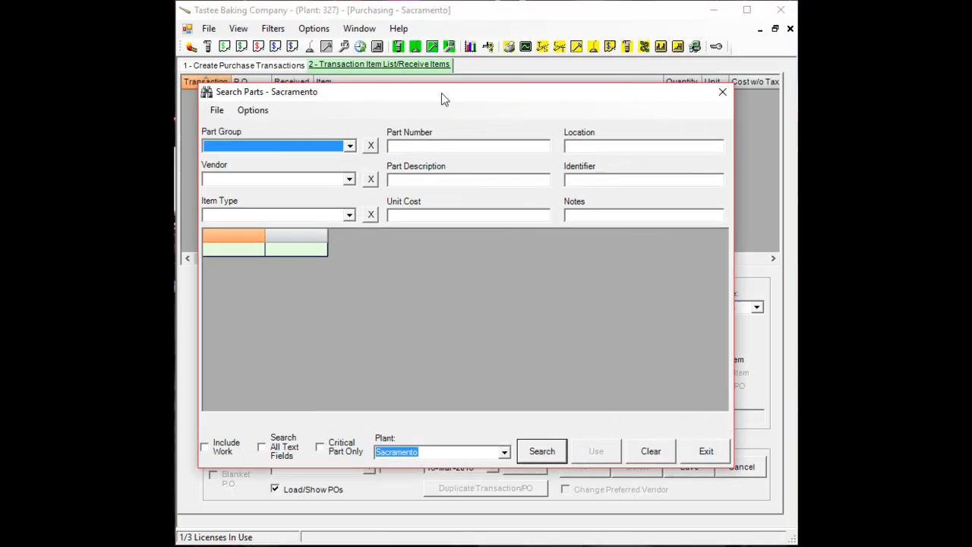
click(362, 181)
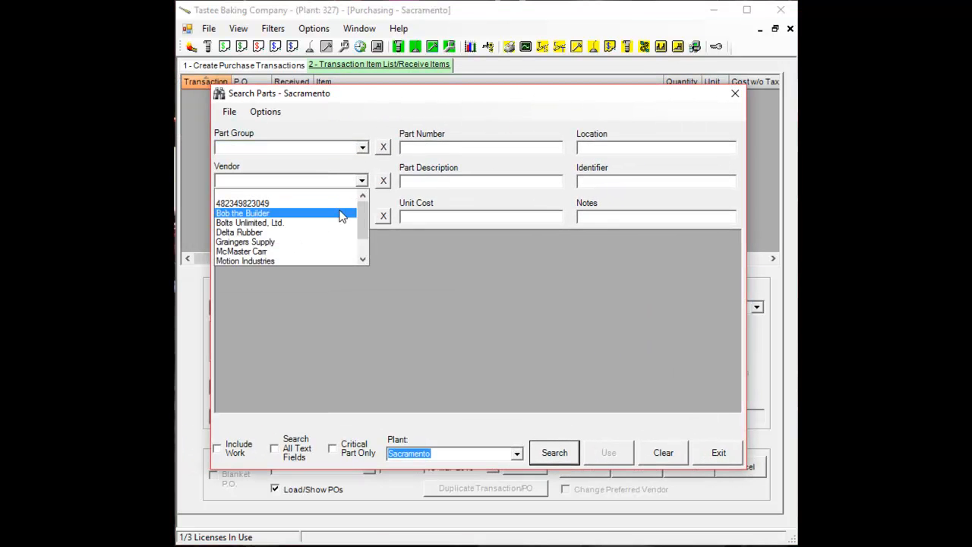
click(341, 213)
click(557, 456)
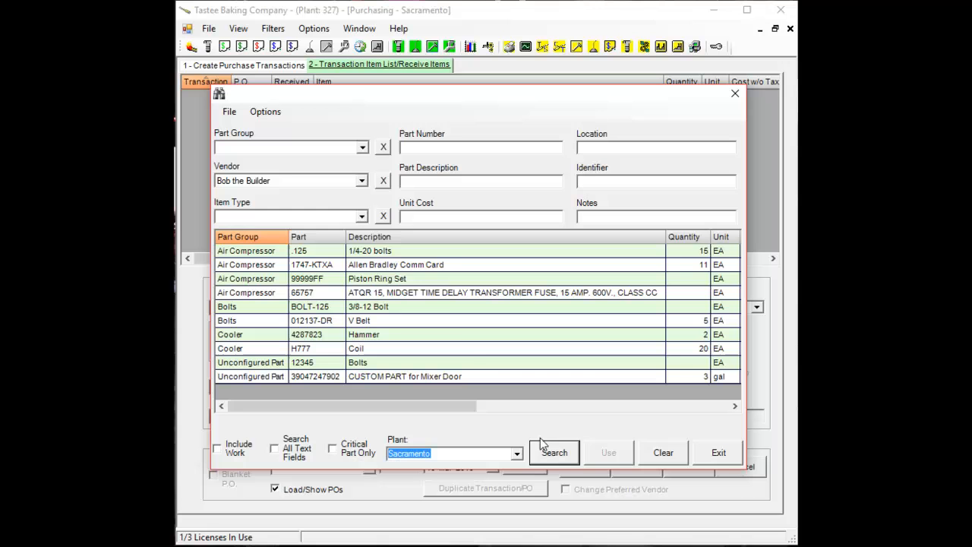
click(442, 267)
click(437, 281)
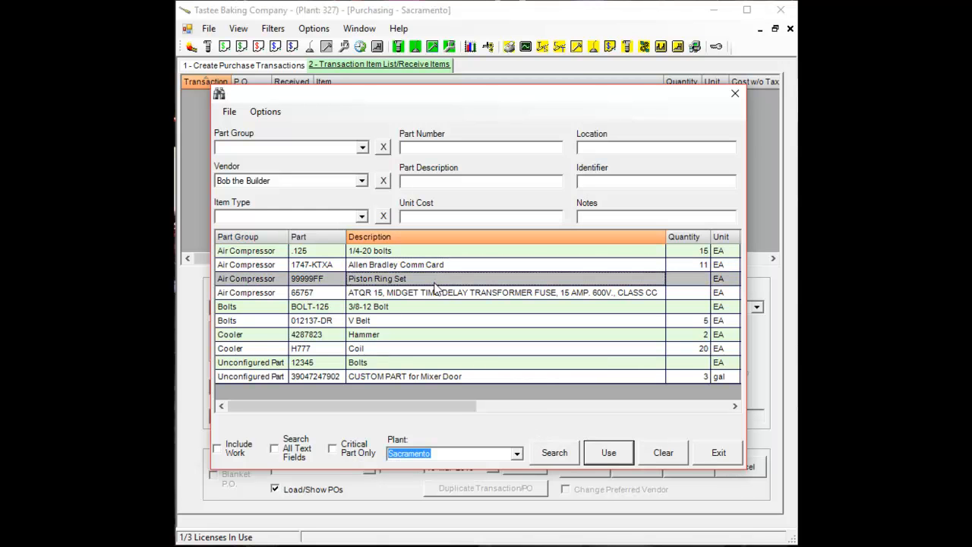
double_click(436, 284)
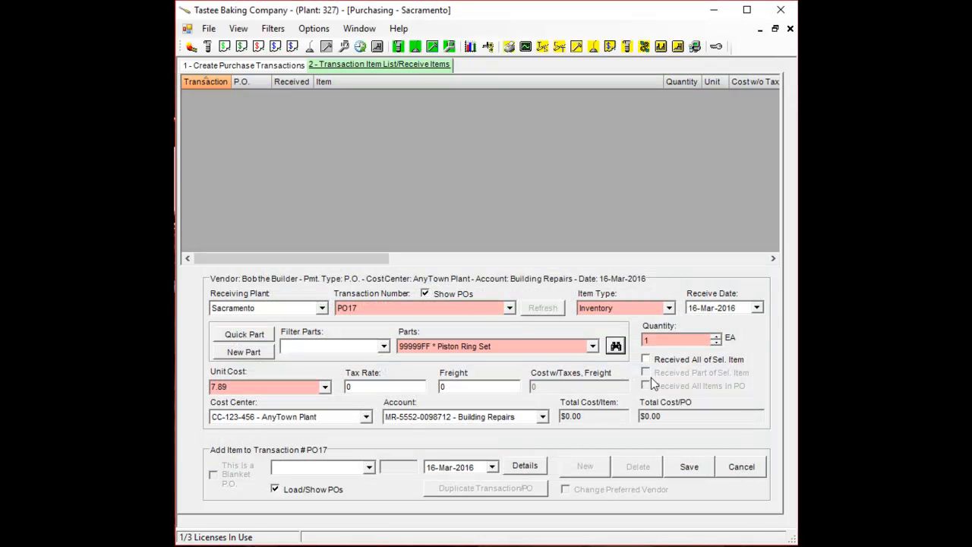
- Set the item quantity to 5 and save the Piston Ring Set line
click(718, 340)
click(717, 338)
click(717, 337)
click(717, 337)
click(717, 337)
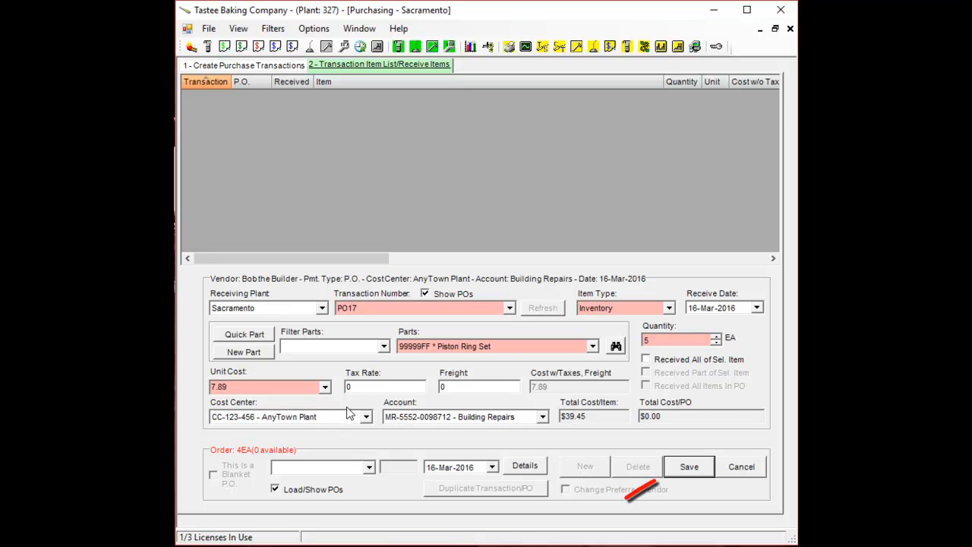
click(690, 468)
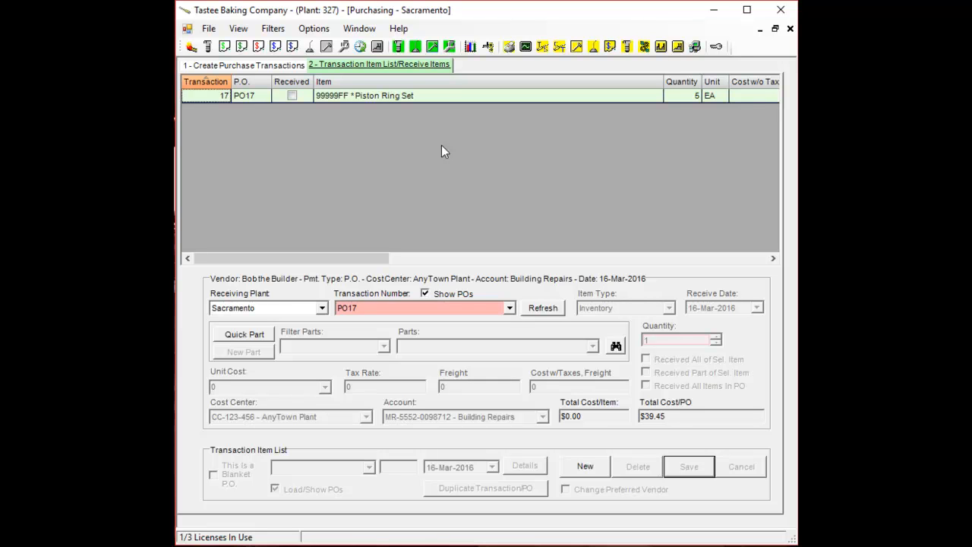
- Open the printable purchase order for the Piston Ring Set line and close the preview
click(434, 99)
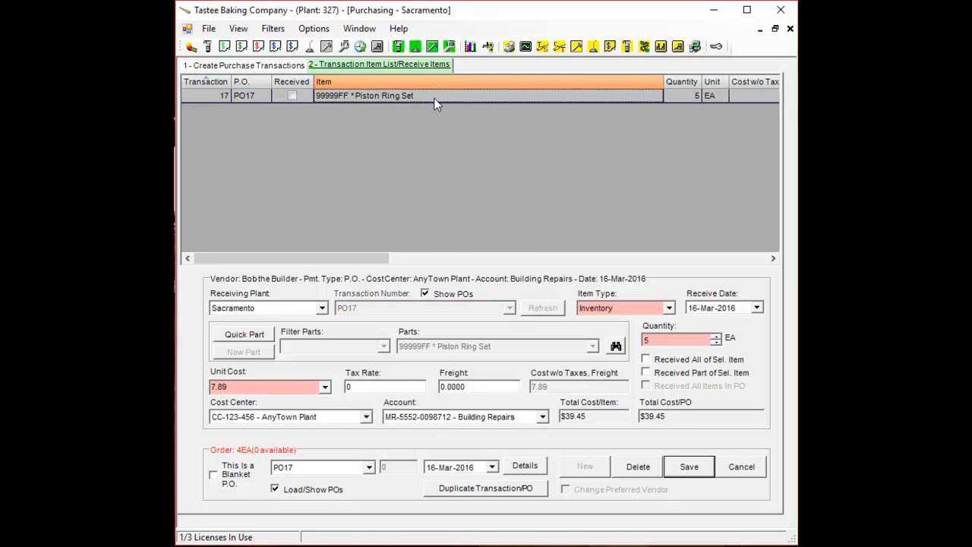
right_click(435, 104)
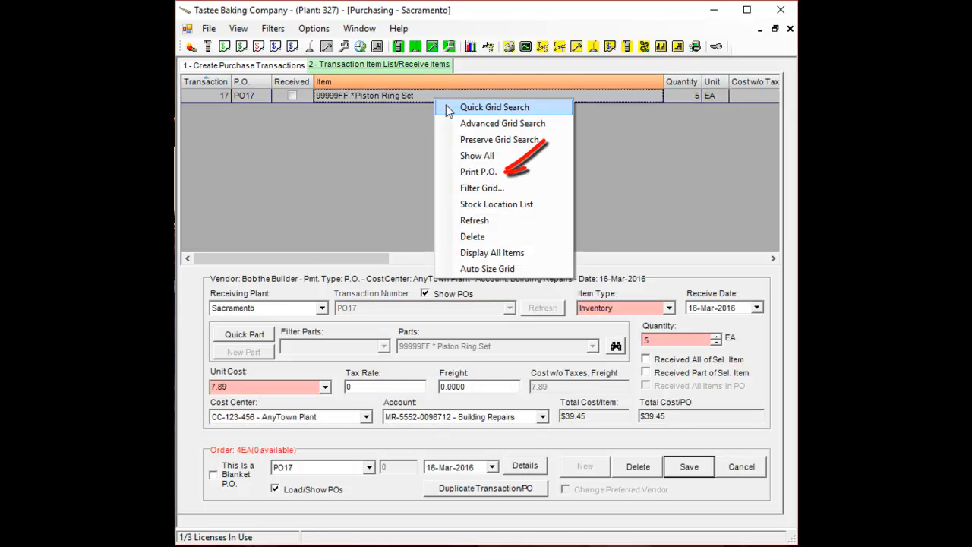
click(486, 173)
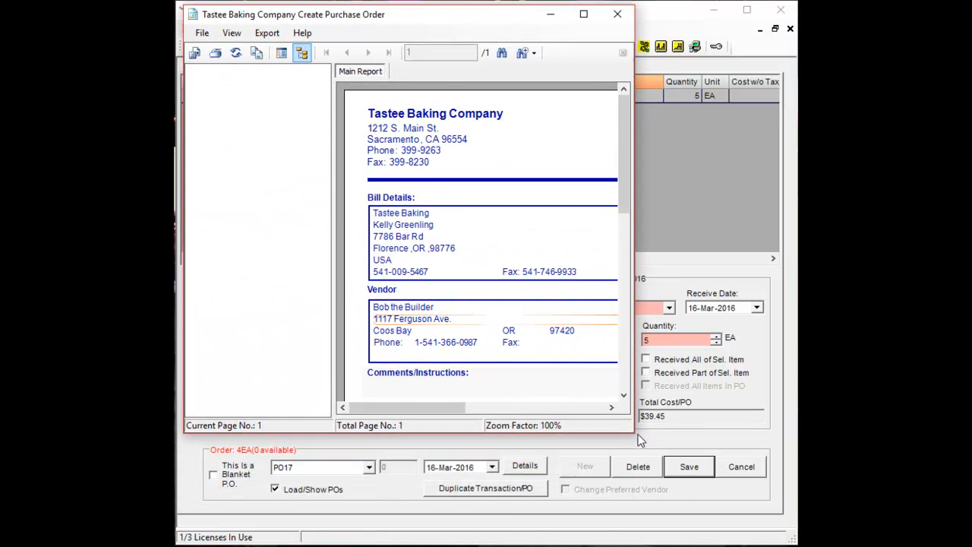
drag(633, 431, 772, 530)
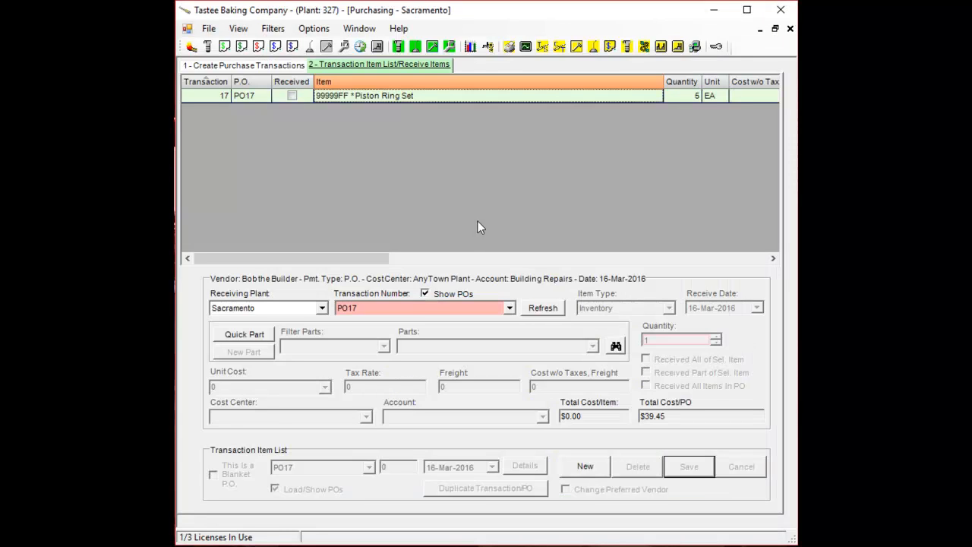
- Receive part of the Piston Ring Set line, setting the received quantity to 3, and confirm
click(421, 99)
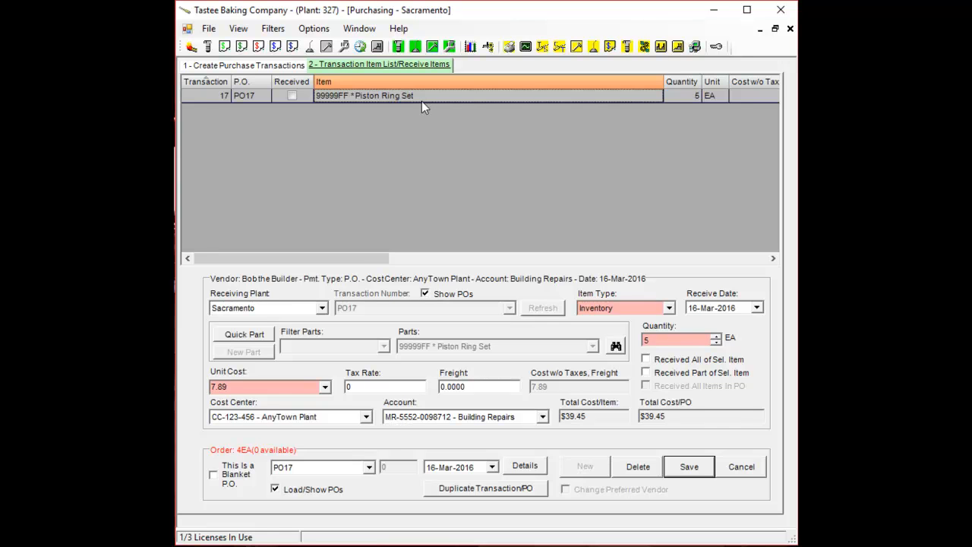
click(688, 467)
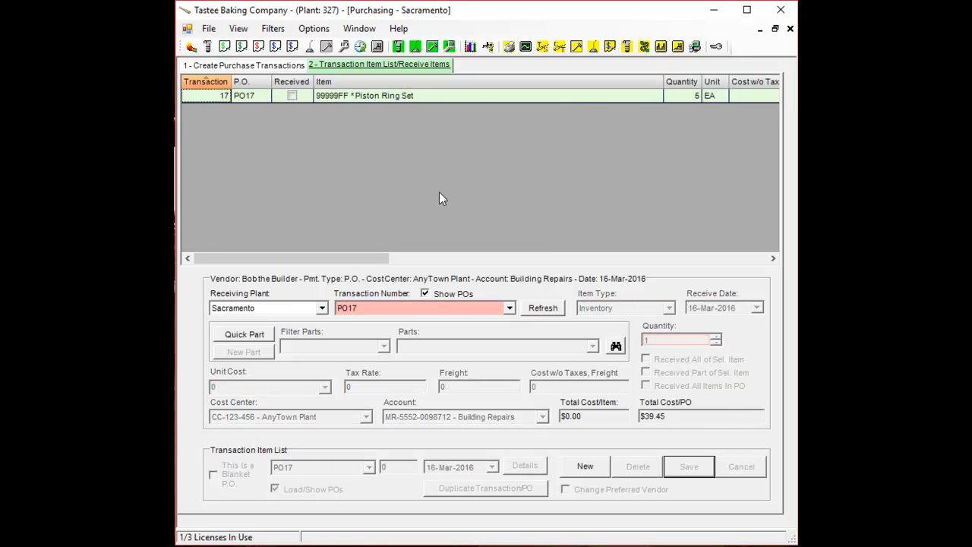
click(417, 100)
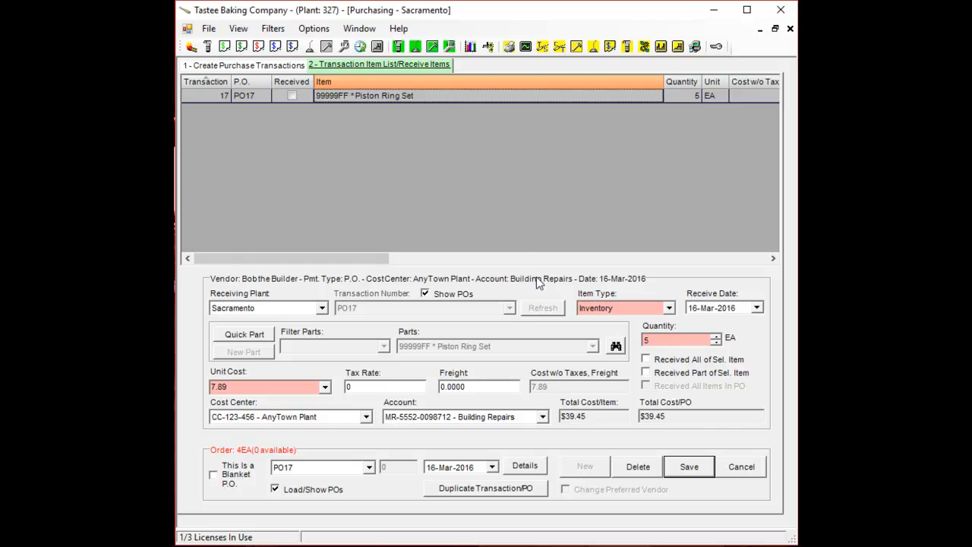
click(669, 366)
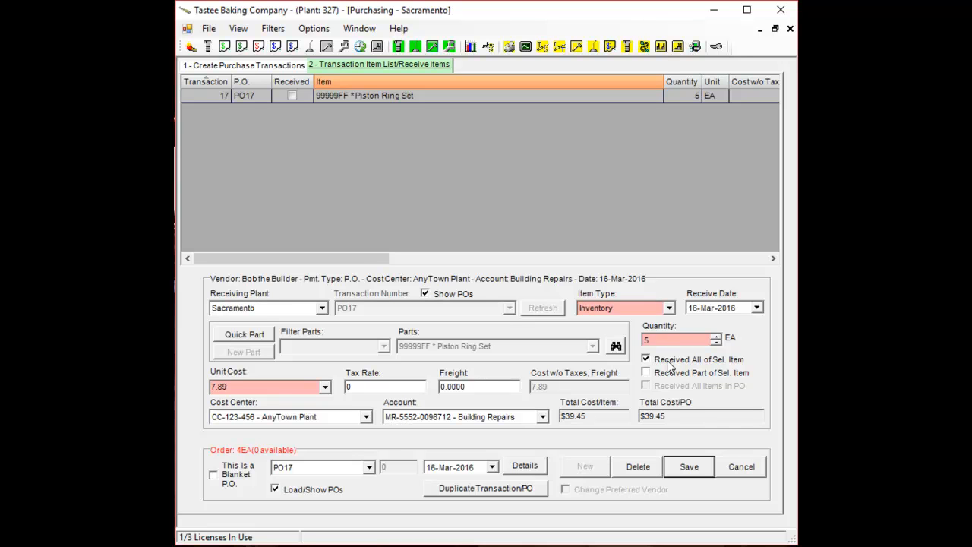
click(659, 376)
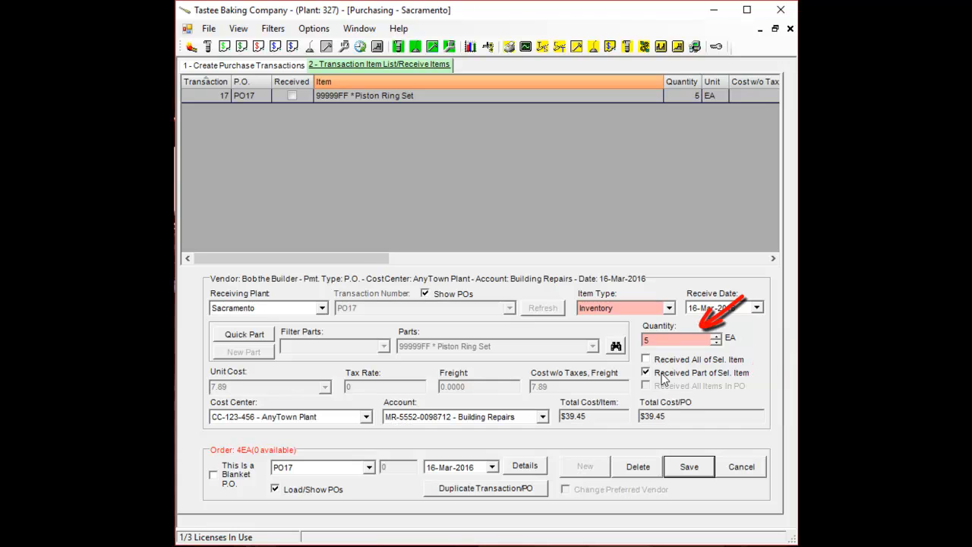
click(716, 343)
click(716, 343)
click(687, 467)
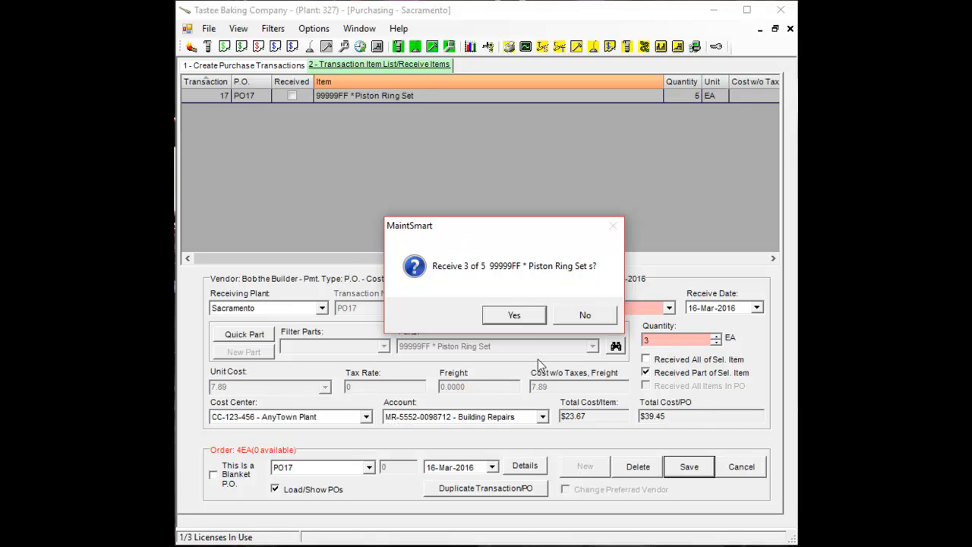
click(517, 316)
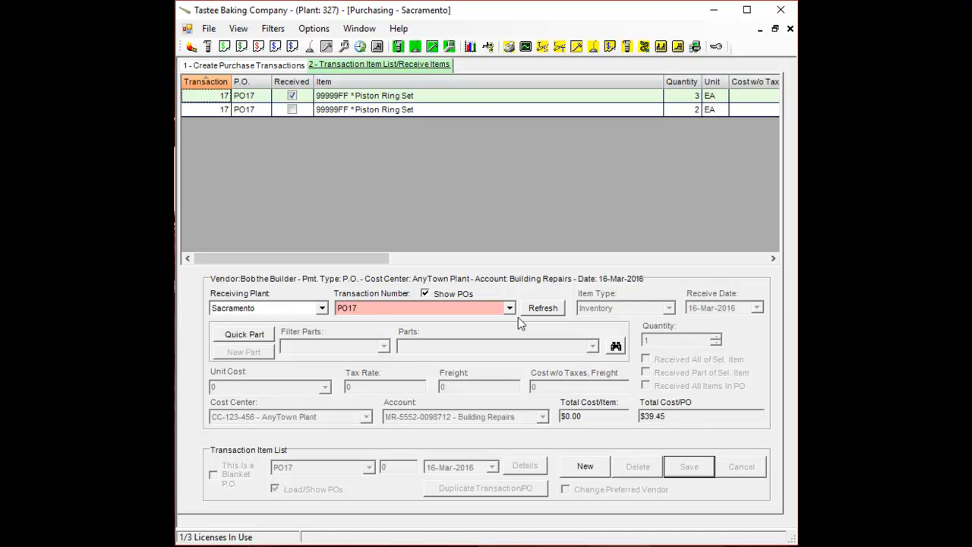
- Mark the remaining 2 Piston Ring Sets as all received, save, and close the purchase transaction
click(472, 98)
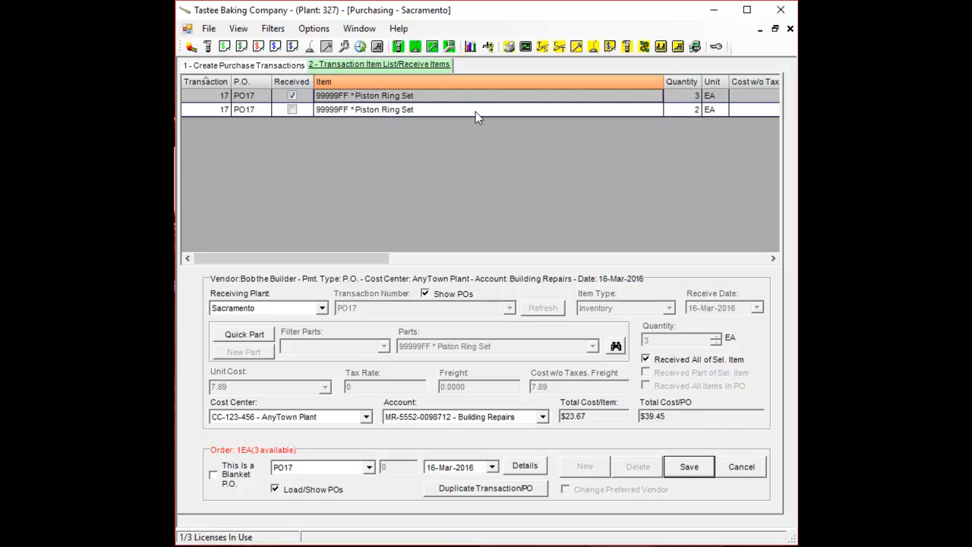
click(476, 112)
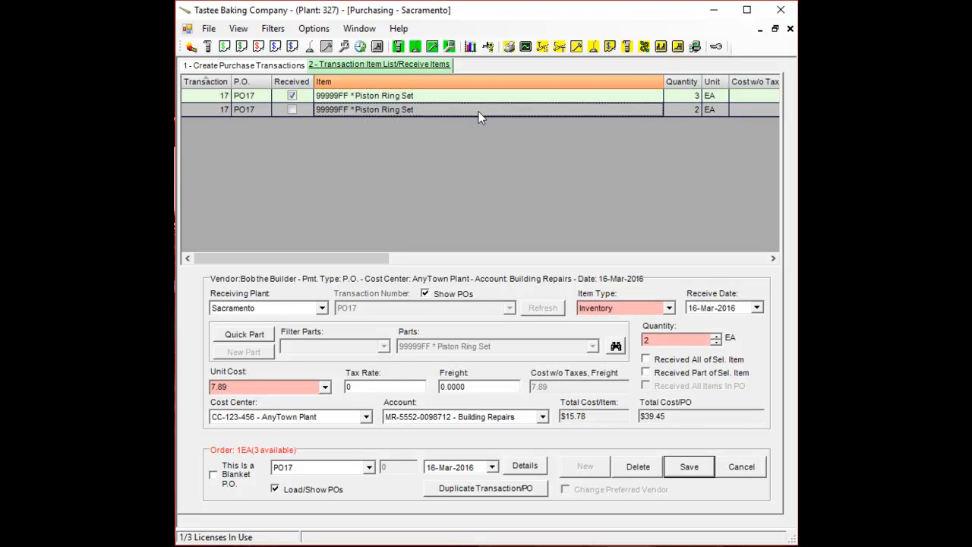
click(682, 366)
click(689, 467)
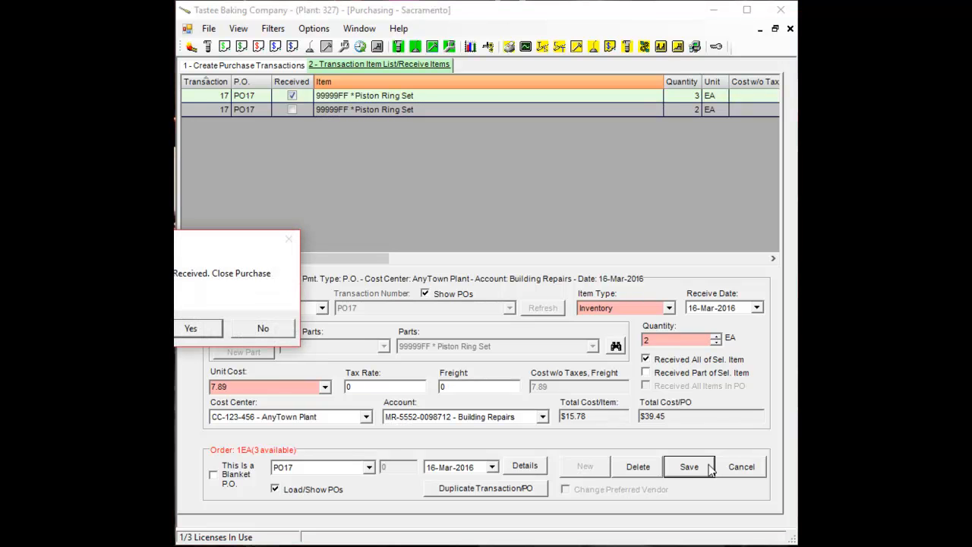
drag(28, 247, 380, 226)
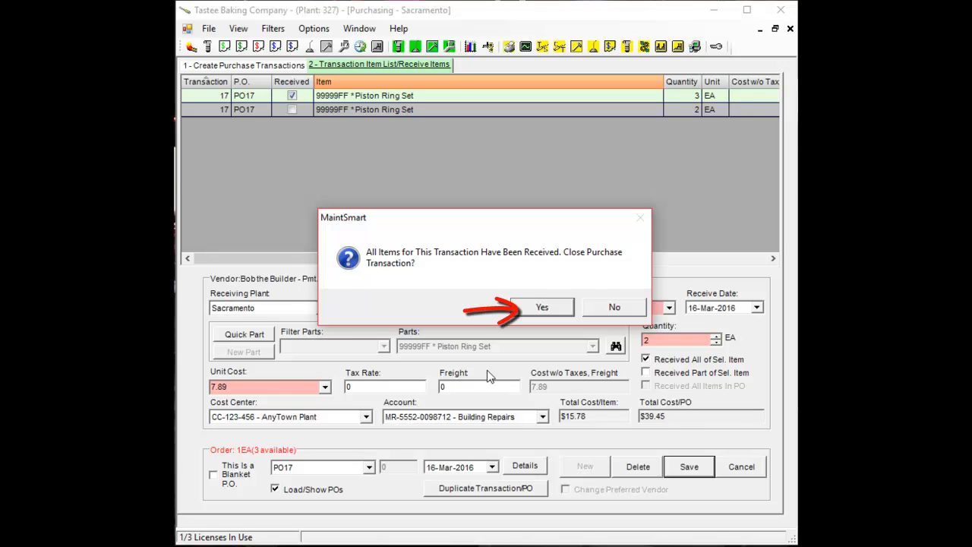
click(539, 311)
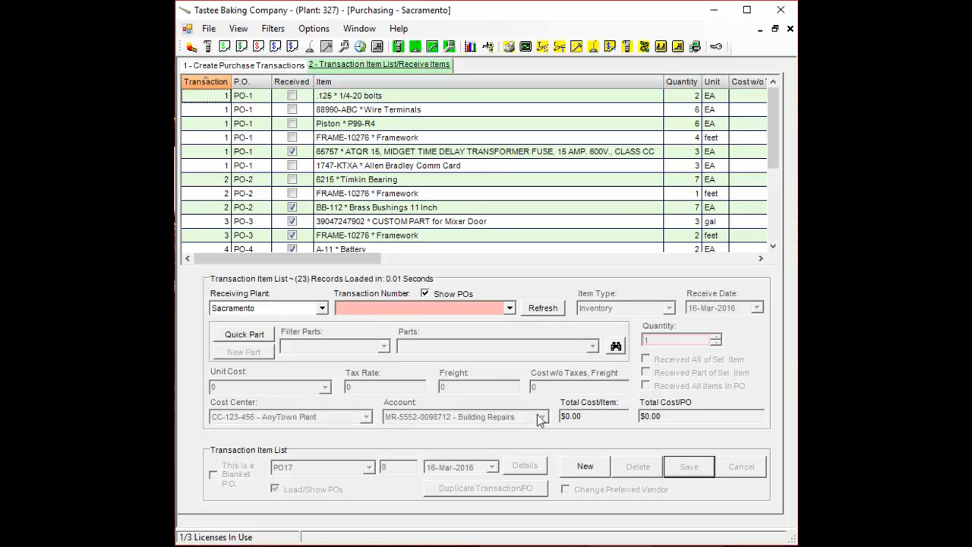
- Re-open the closed PO17 transaction for Bob the Builder in the purchase transactions list and save it
click(285, 65)
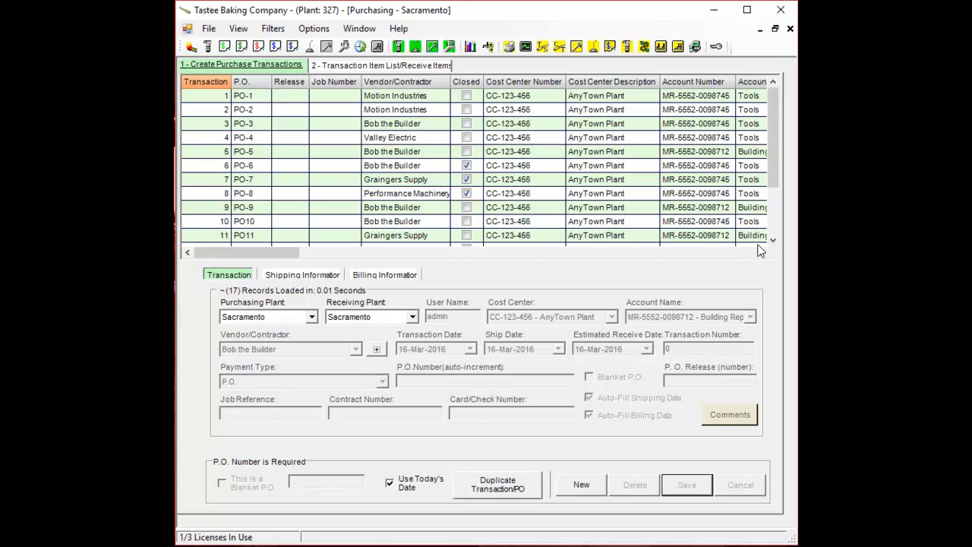
click(773, 240)
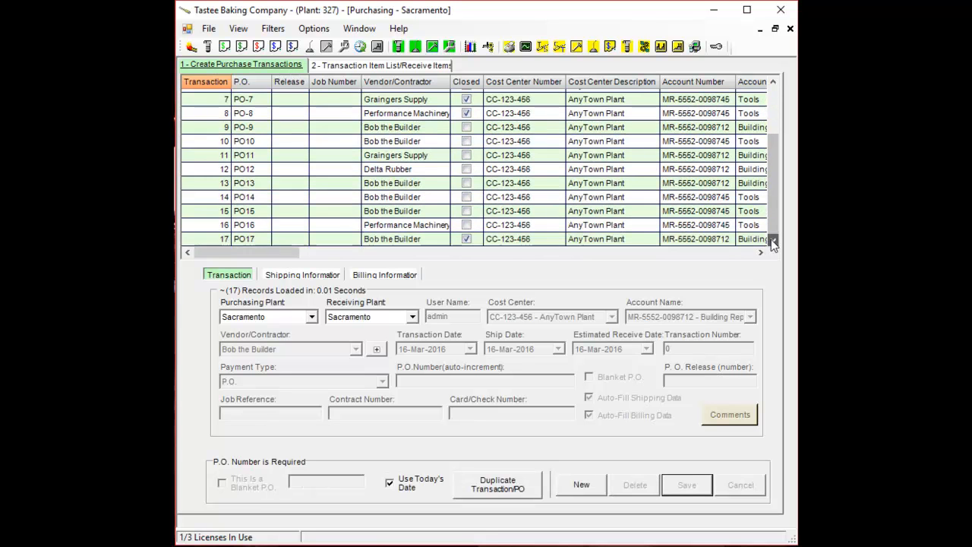
click(416, 239)
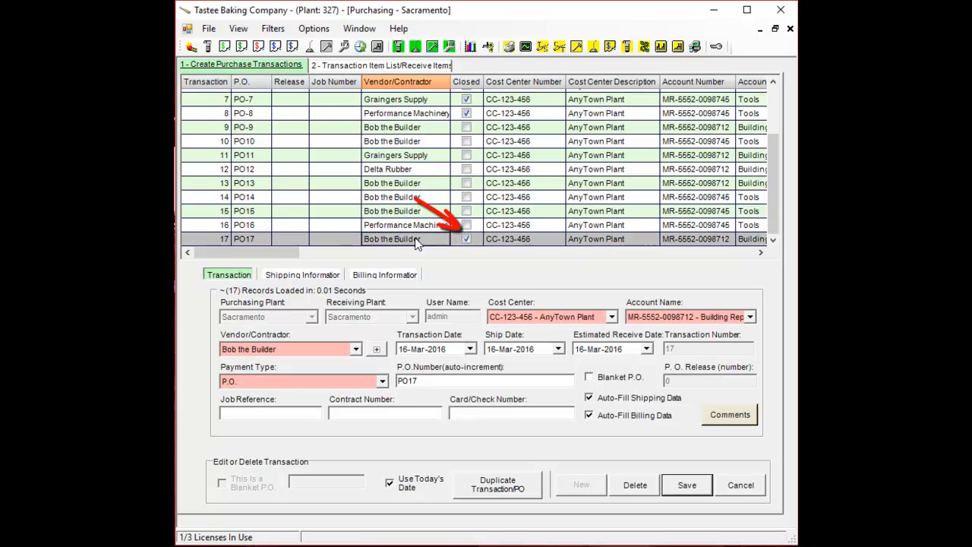
right_click(482, 240)
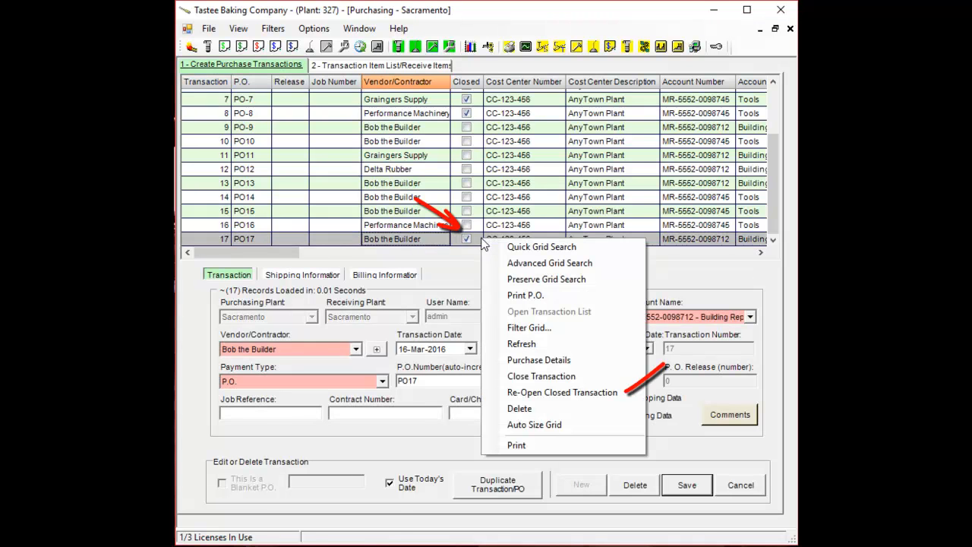
click(583, 394)
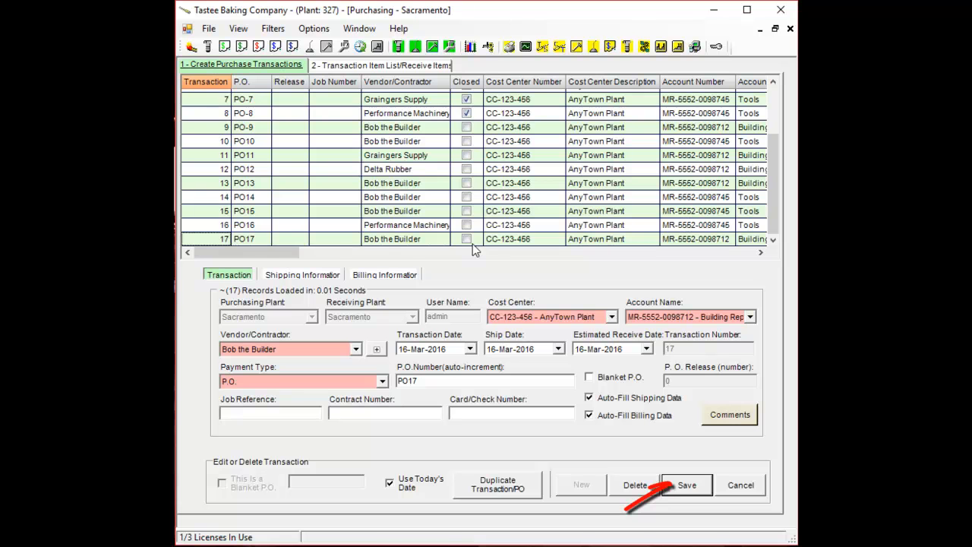
click(670, 486)
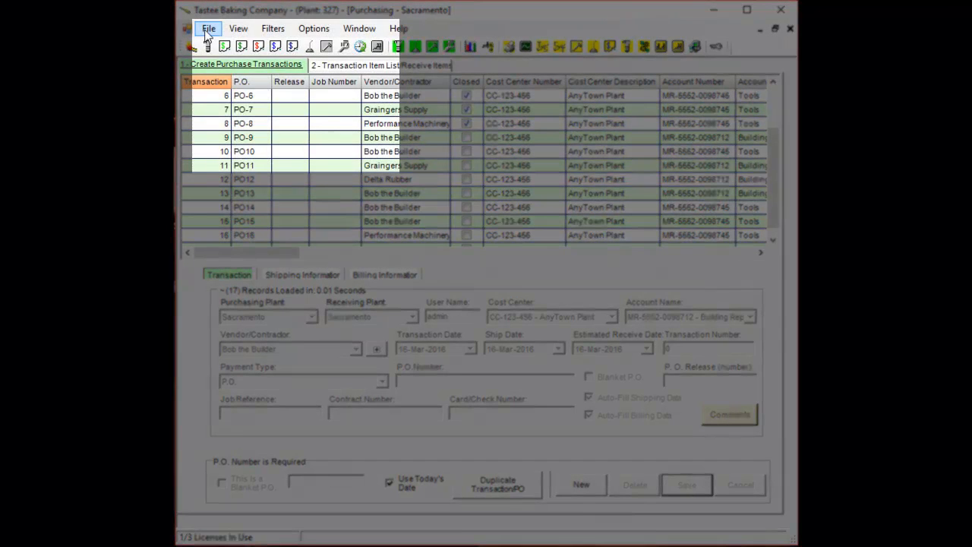
click(208, 30)
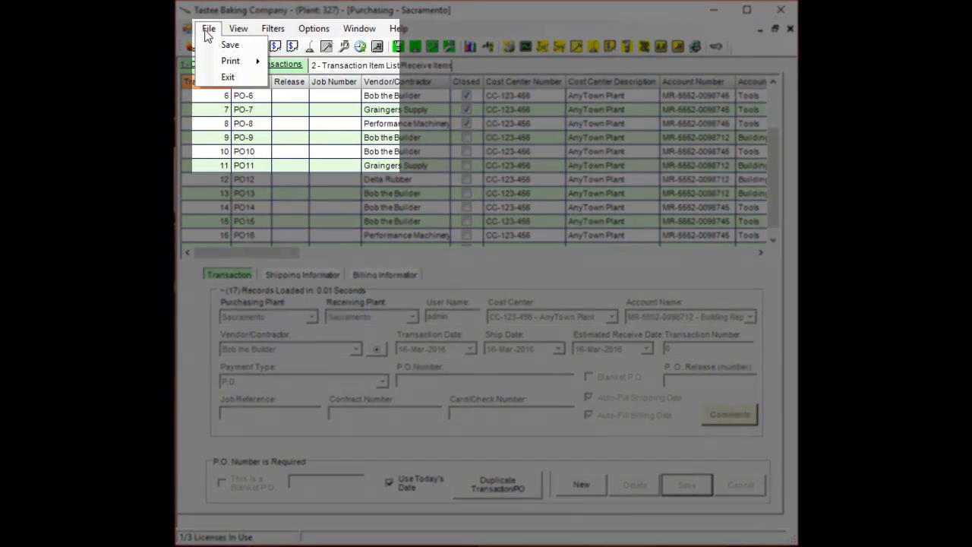
mouse_move(212, 61)
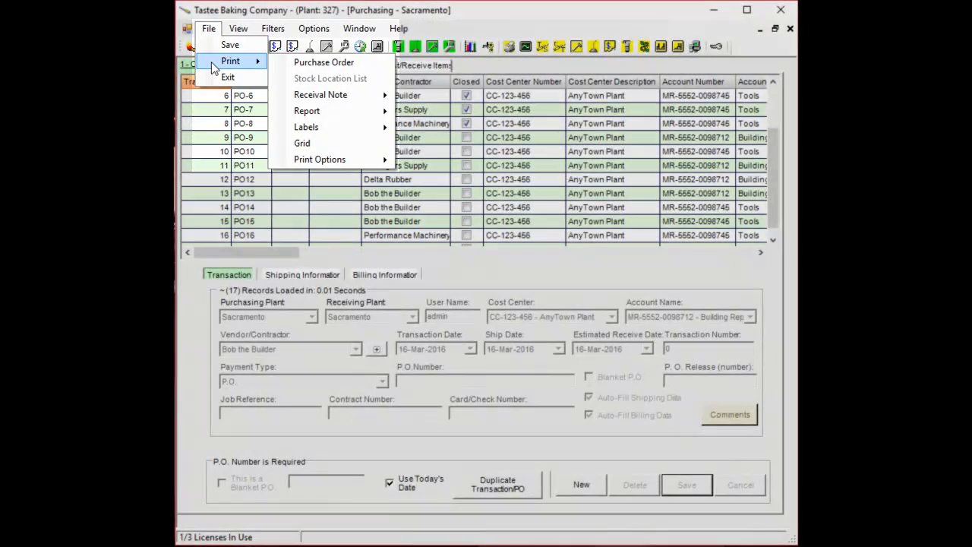
mouse_move(241, 30)
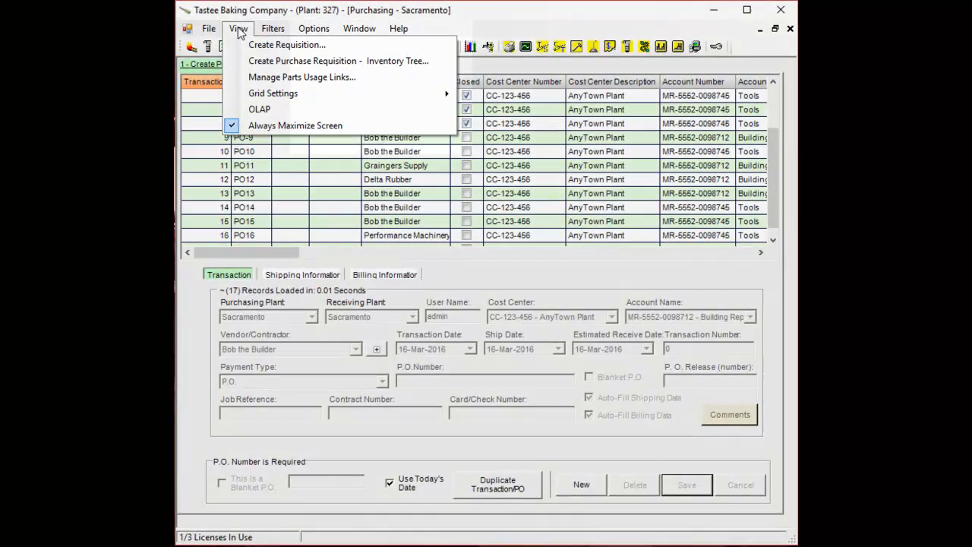
mouse_move(313, 30)
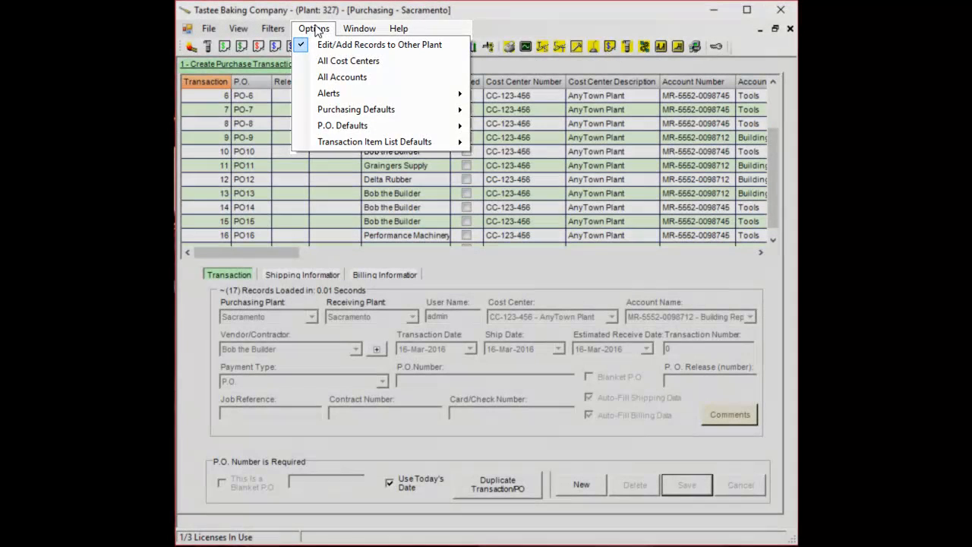
click(507, 282)
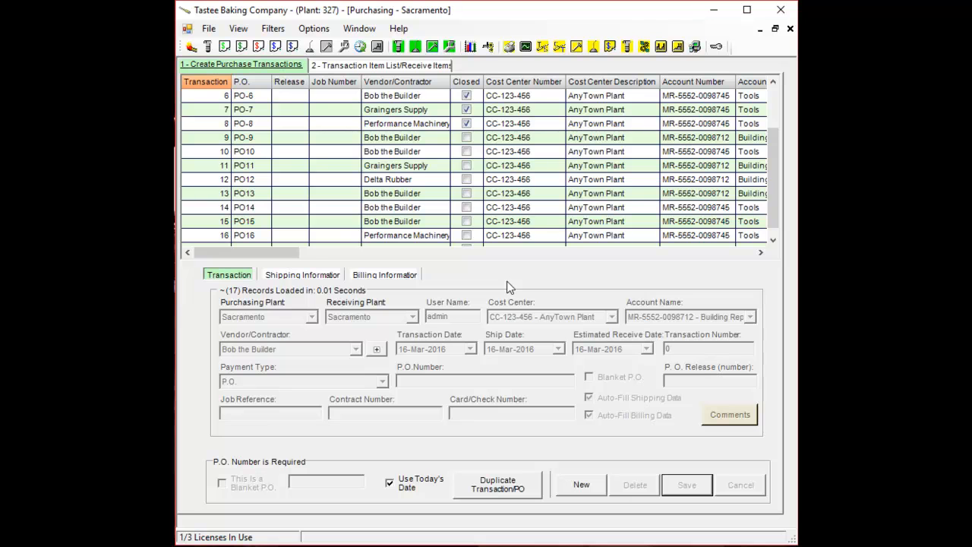